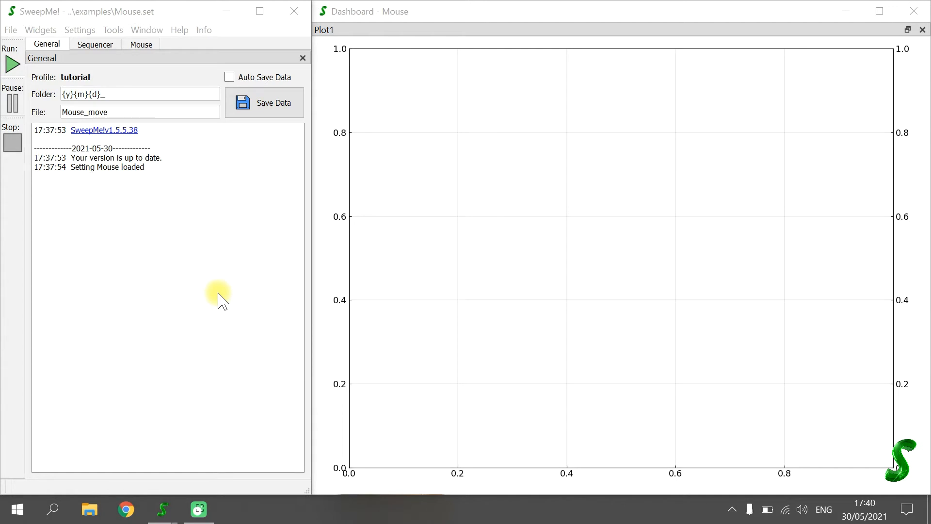
Load a new, empty setting in place of the Mouse setting, with the Sequencer shown.
left_click(95, 44)
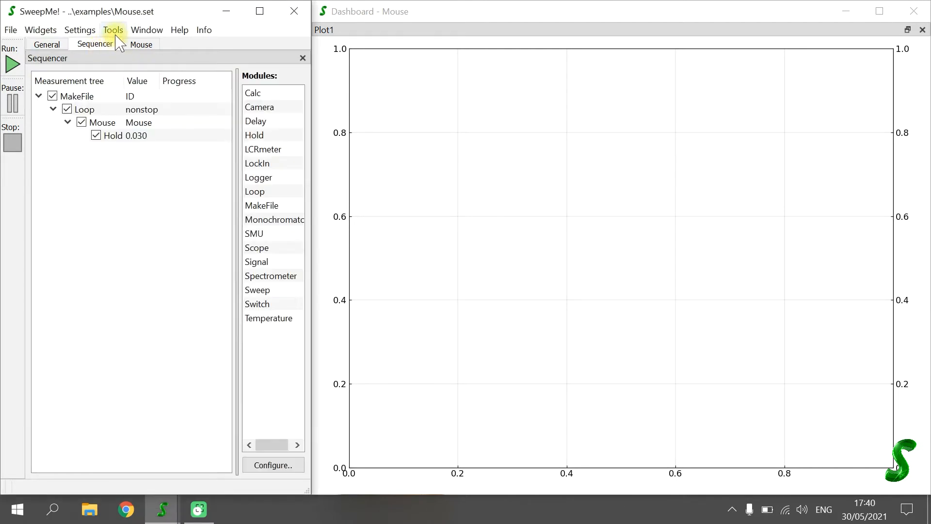
left_click(89, 31)
left_click(93, 45)
left_click(164, 272)
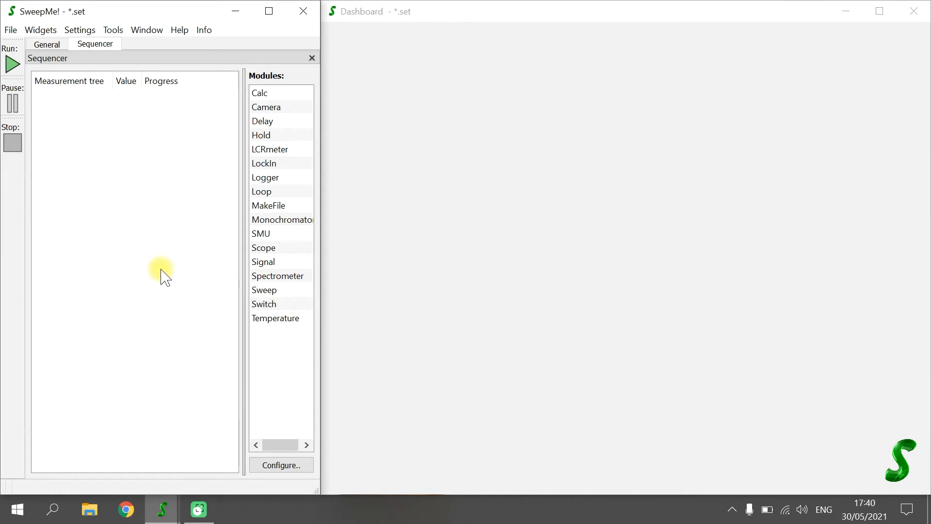
Add a MakeFile module with a Loop nested beneath it and set the loop's repetitions to 10.
left_click_drag(264, 205, 79, 142)
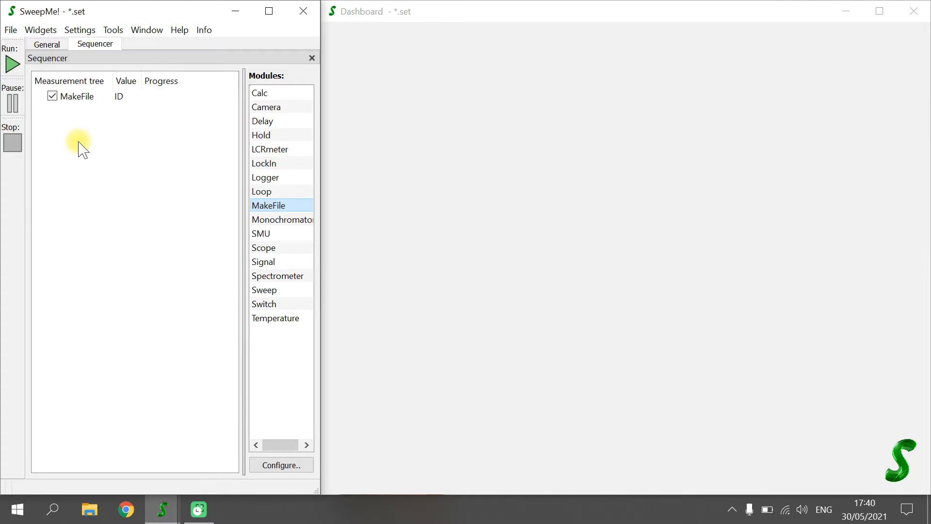
left_click_drag(261, 192, 75, 101)
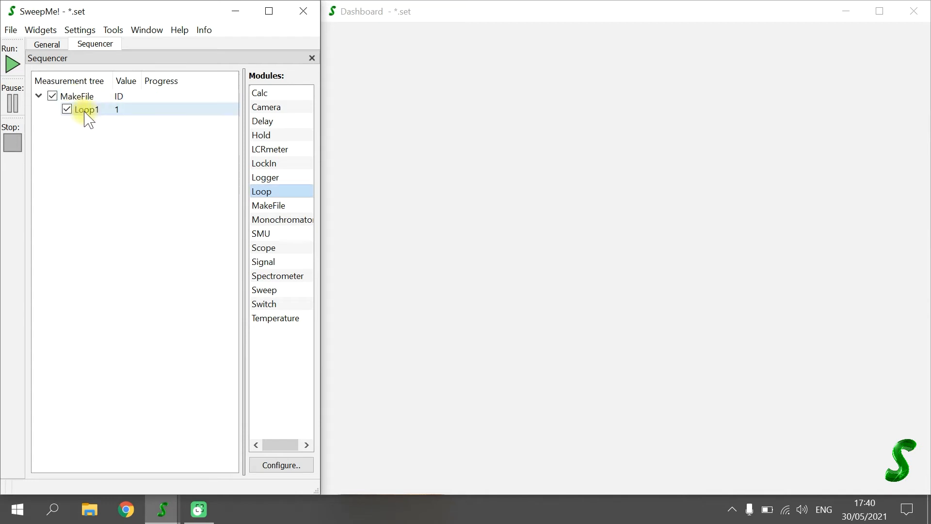
double_click(84, 110)
left_click(405, 247)
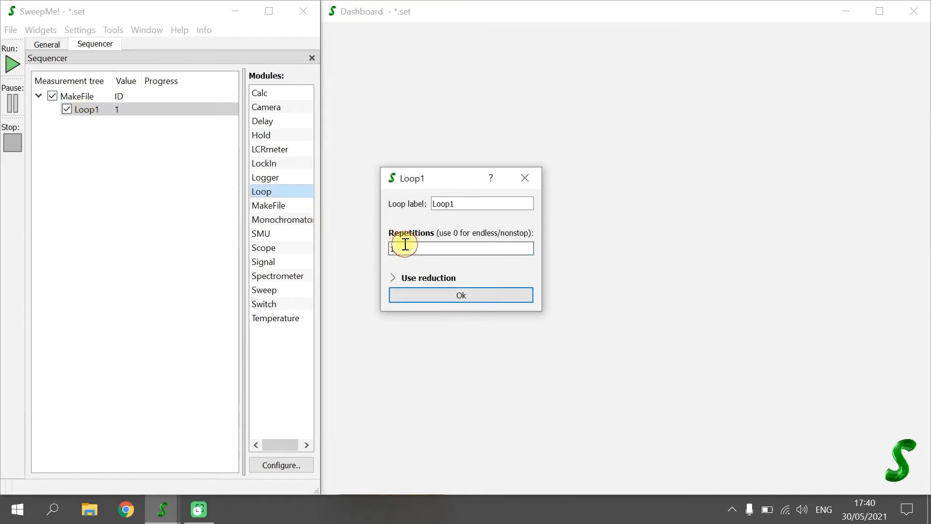
type("0")
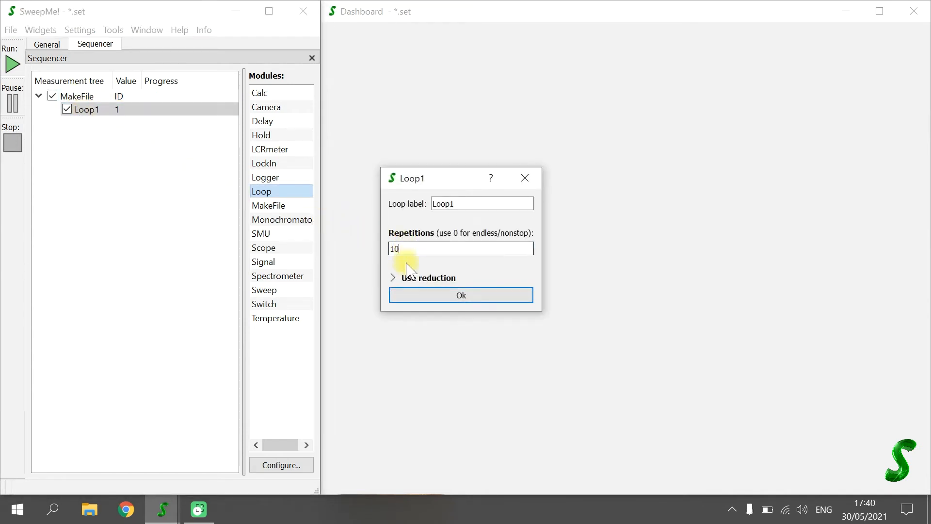
left_click(407, 295)
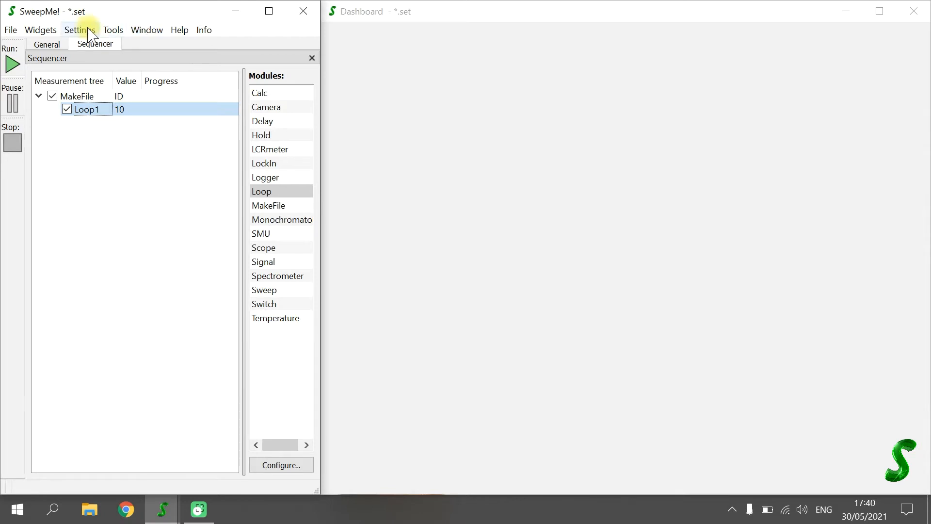
Create a new plot widget and dock it in the Dashboard.
left_click(51, 31)
mouse_move(102, 158)
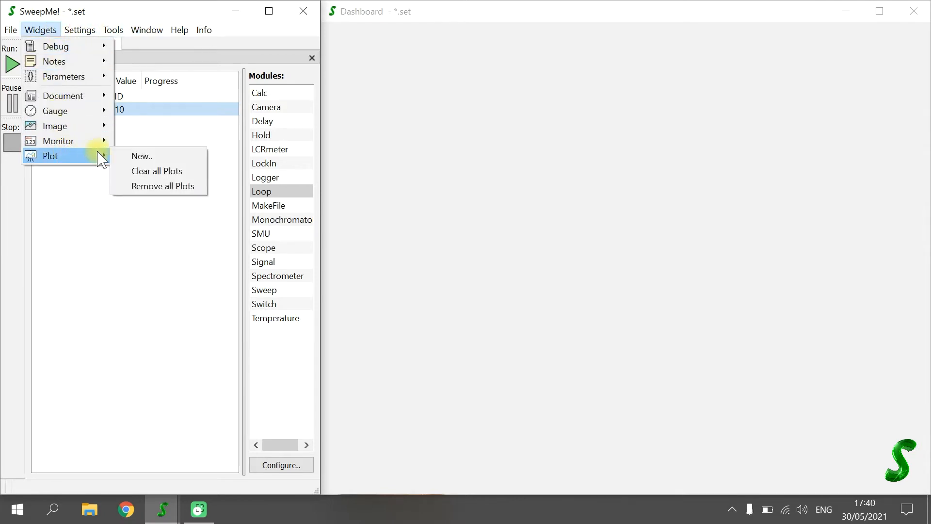
left_click(132, 155)
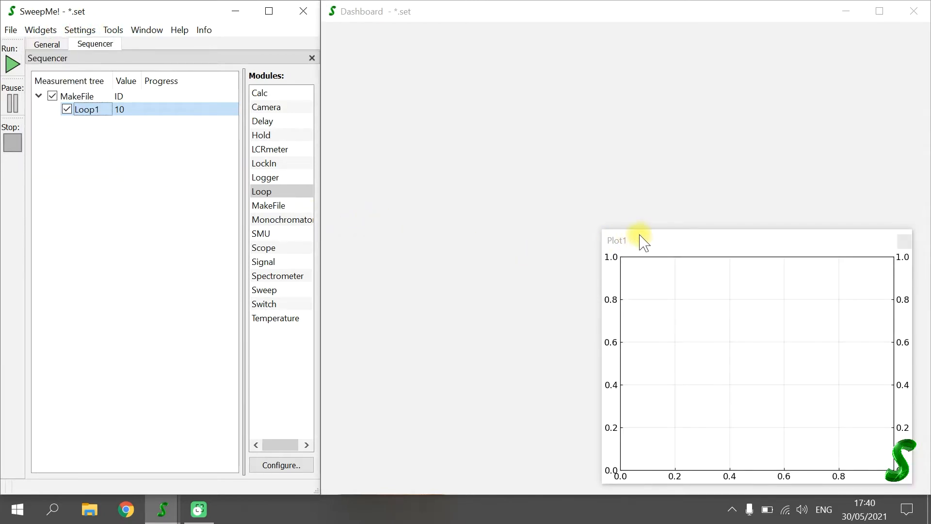
double_click(640, 235)
Configure the plot with elapsed time on x and the Loop1 index on y, and run the measurement.
double_click(606, 241)
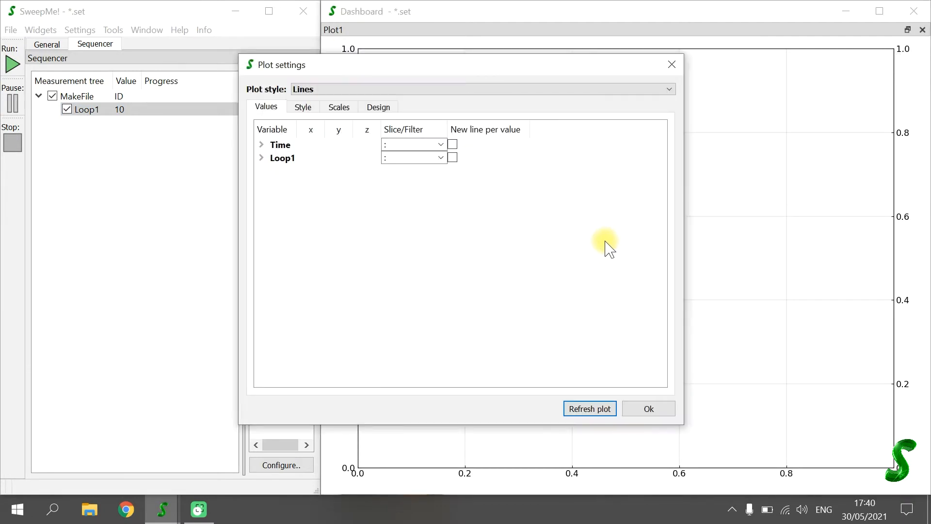
left_click(261, 145)
left_click(261, 197)
left_click(340, 157)
left_click(367, 210)
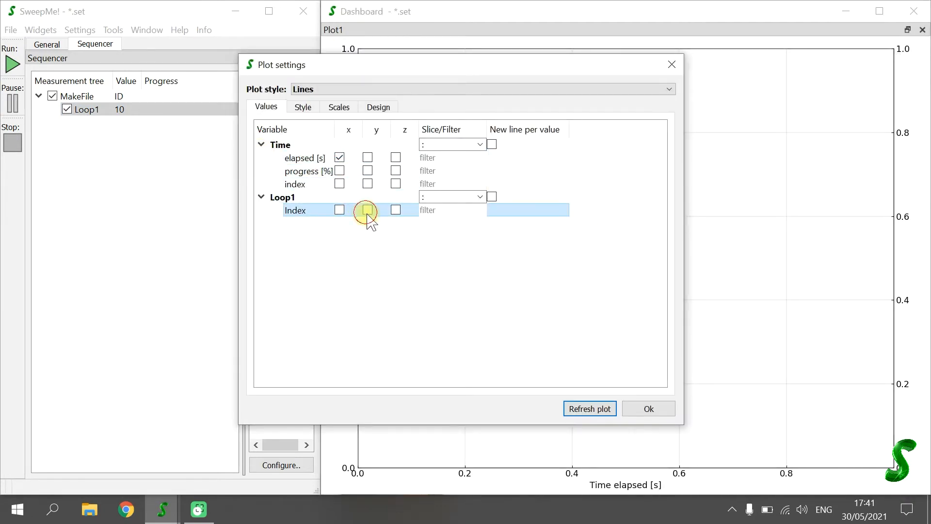
left_click(635, 408)
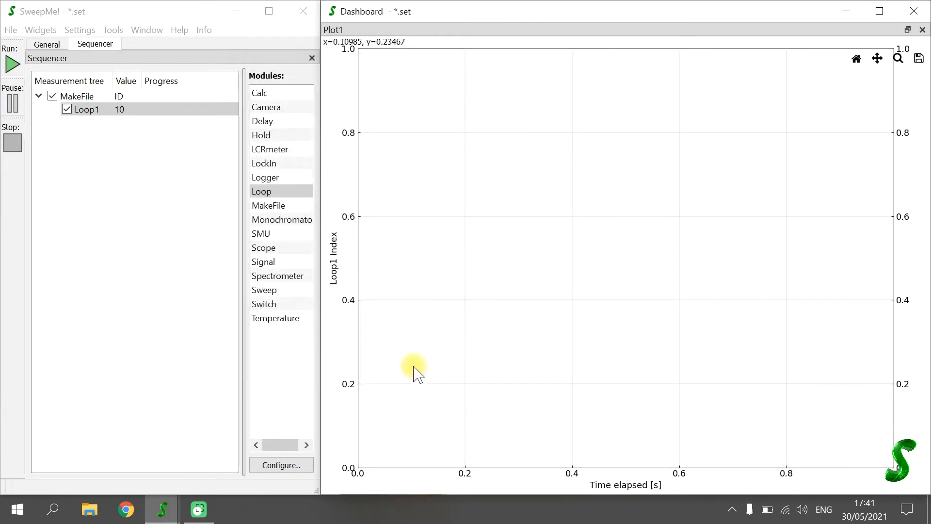
left_click(11, 64)
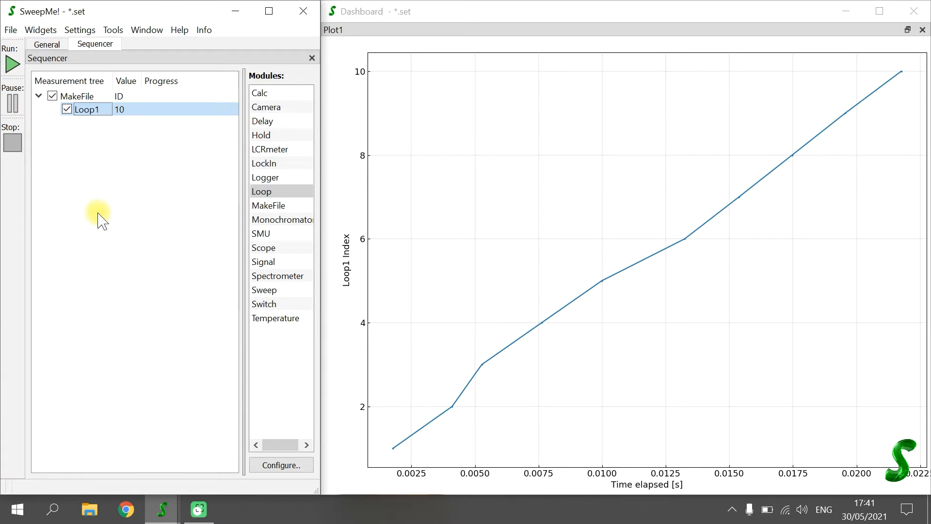
Open temp_ID1-1 from the Temp folder to examine the recorded data, and close both the file and the folder.
left_click(11, 29)
mouse_move(14, 47)
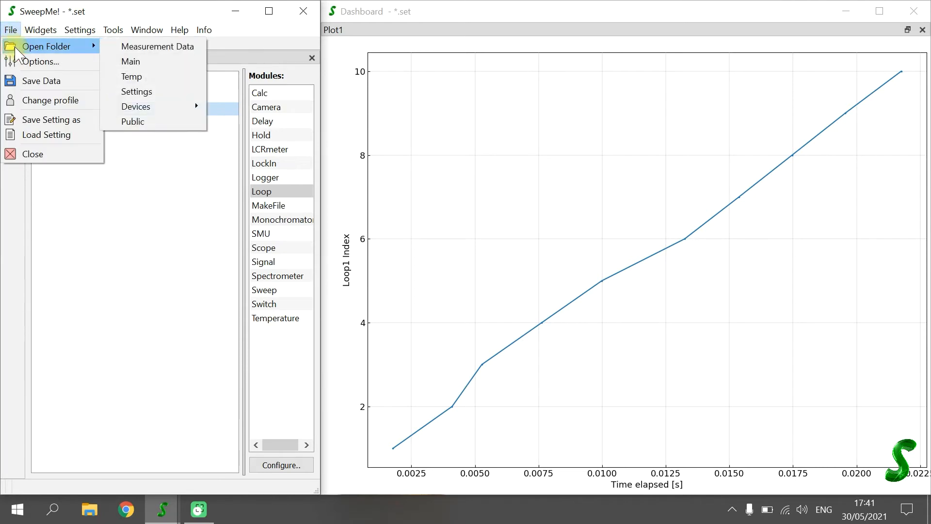
left_click(141, 78)
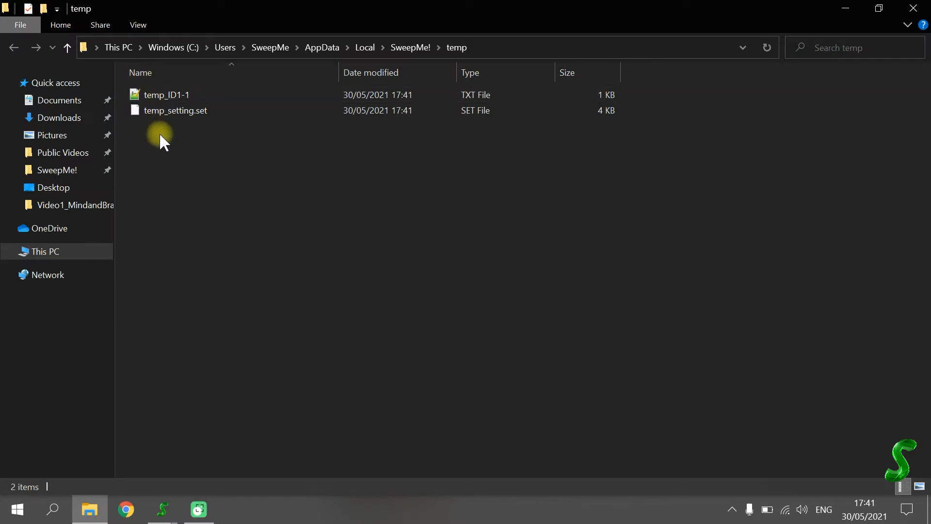
double_click(160, 97)
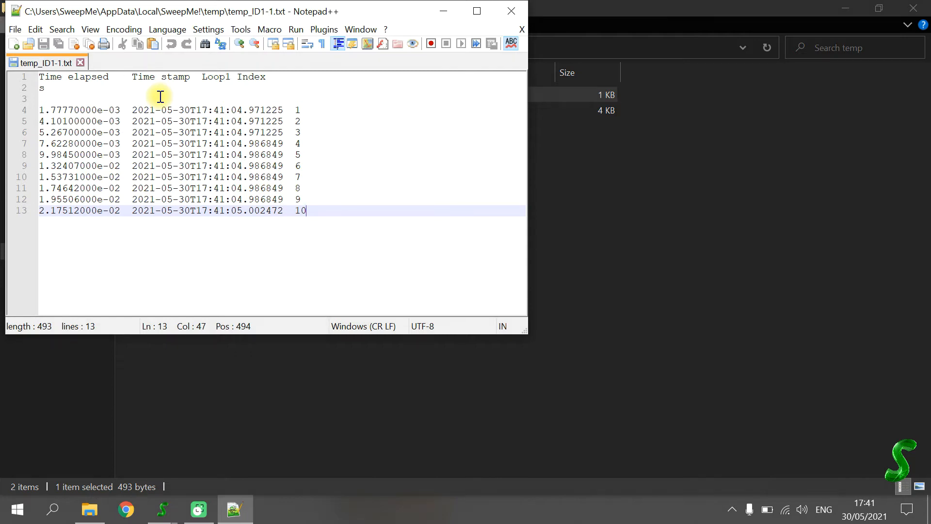
left_click(511, 11)
left_click(903, 10)
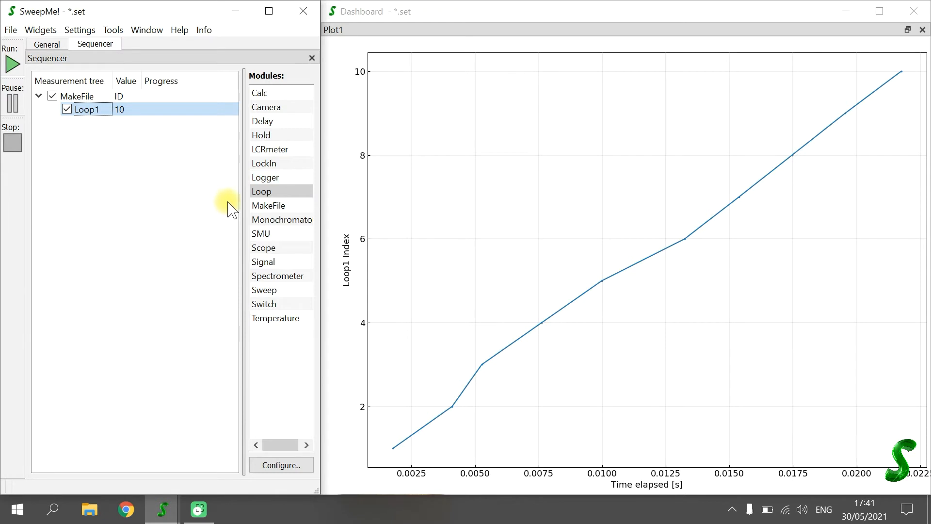
Nest the MakeFile branch under a second Loop with 5 repetitions and run the measurement.
left_click_drag(262, 193, 52, 160)
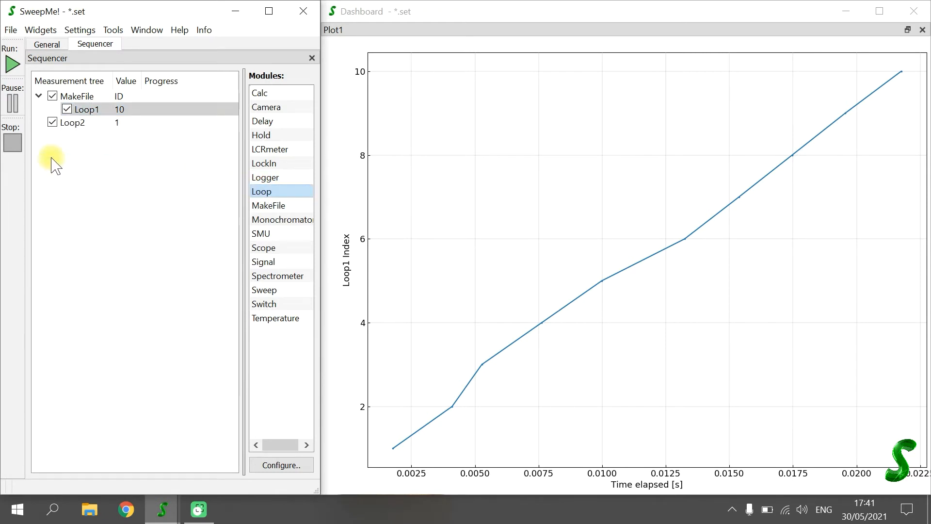
left_click_drag(80, 97, 74, 123)
double_click(77, 99)
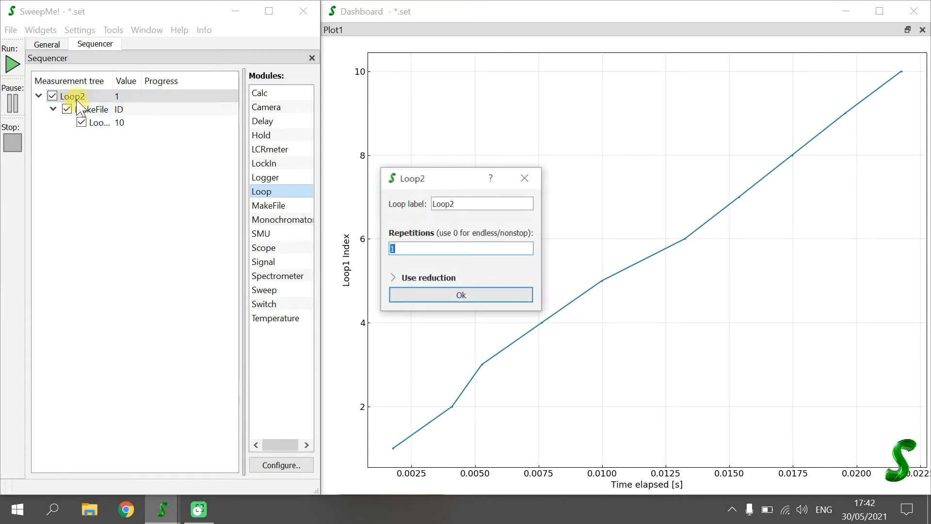
double_click(430, 248)
type("5")
left_click(439, 297)
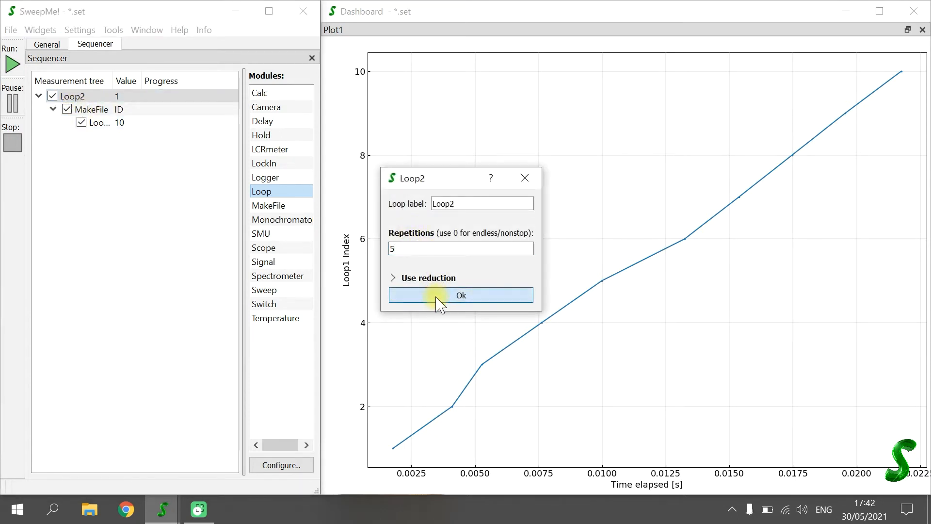
left_click(12, 63)
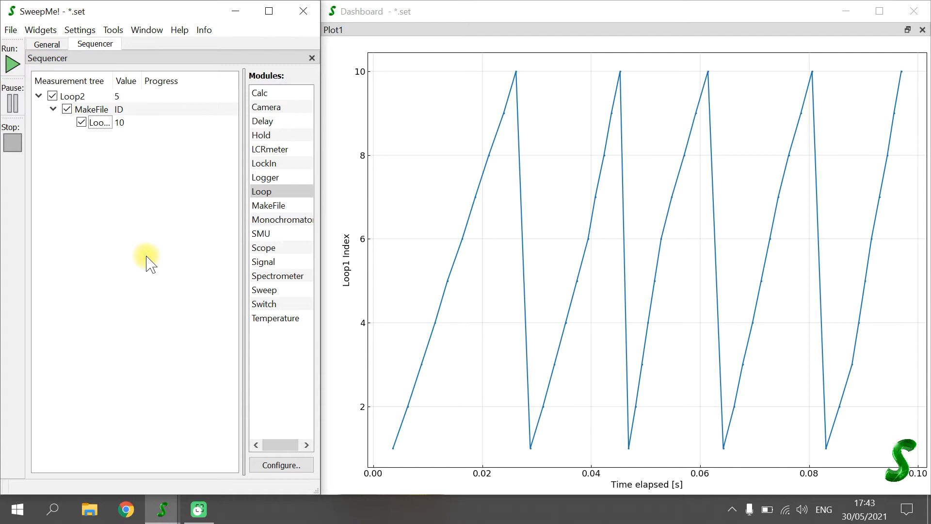
Examine the scales, grid, legend and style options in the plot settings.
double_click(496, 314)
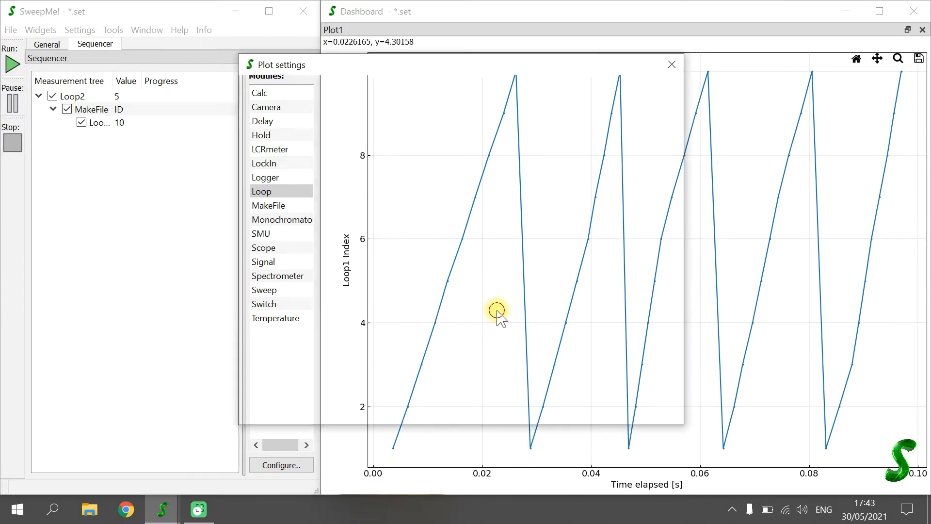
left_click(338, 107)
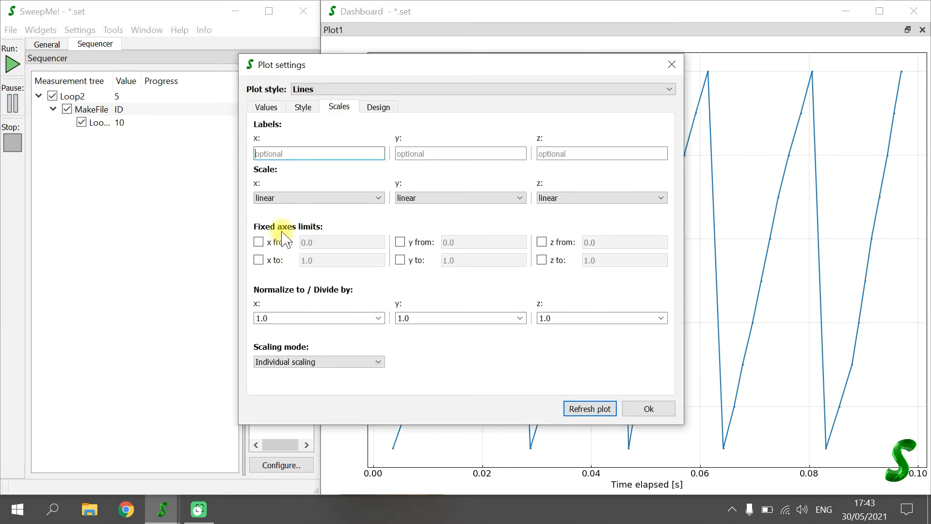
left_click(368, 107)
left_click(306, 198)
left_click(306, 198)
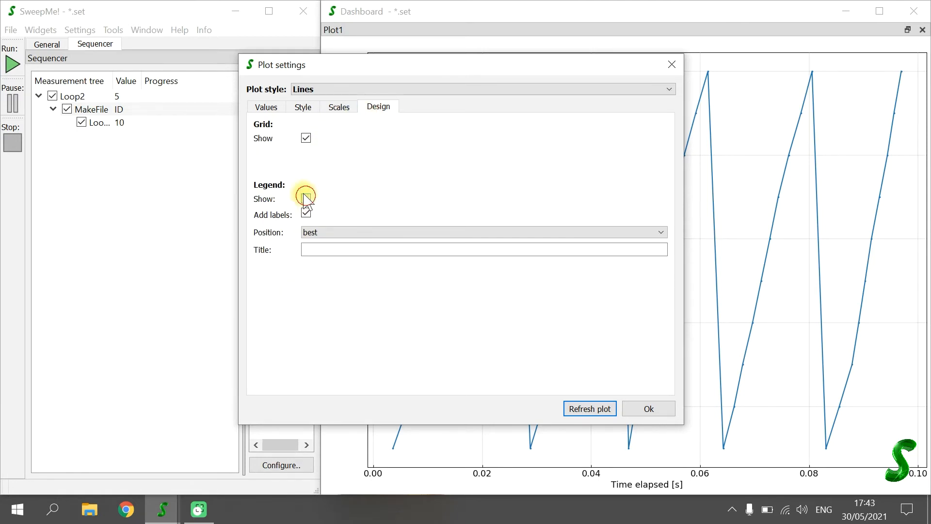
left_click(302, 108)
Draw a new line for each Loop2 value in the plot and refresh it.
left_click(277, 109)
left_click(484, 196)
left_click(489, 196)
left_click(590, 408)
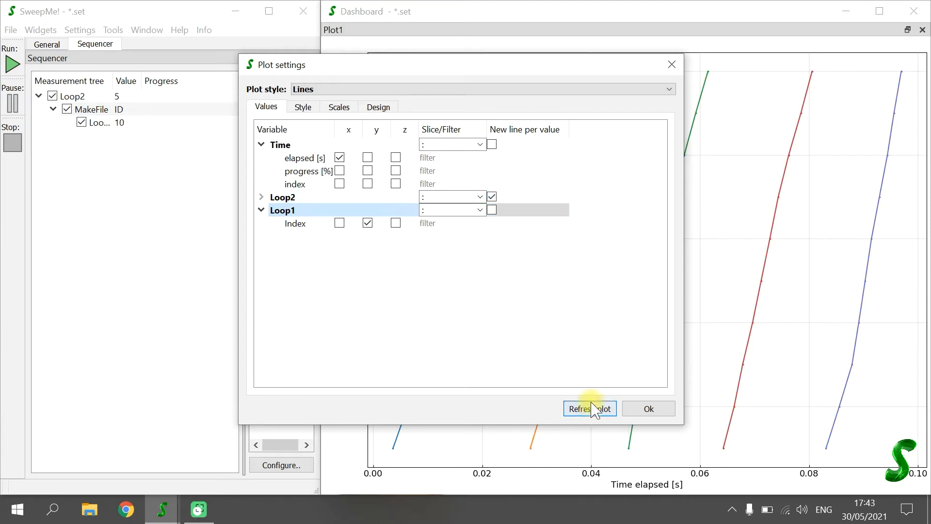
left_click(648, 409)
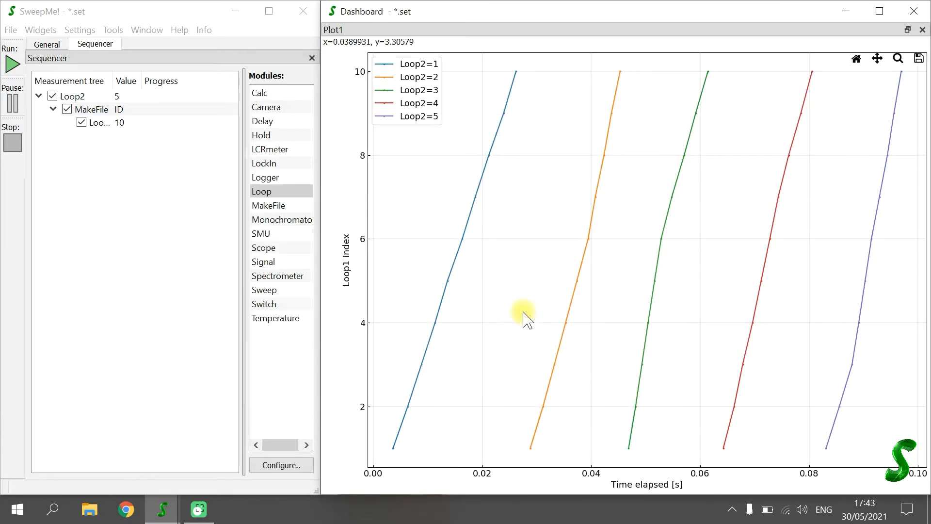
Open temp_ID1-3_Loop2=3 from the Temp folder to examine its data, and close the file and the folder.
left_click(9, 31)
mouse_move(102, 46)
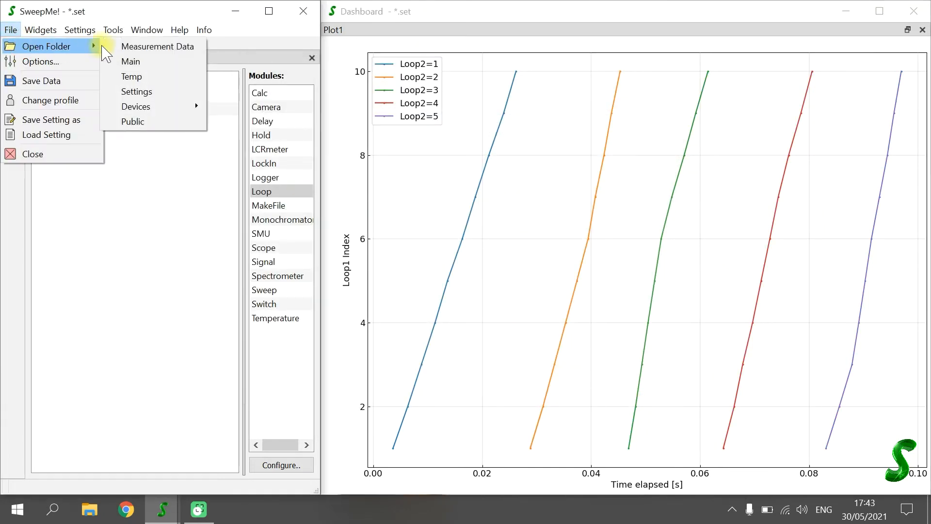
left_click(151, 80)
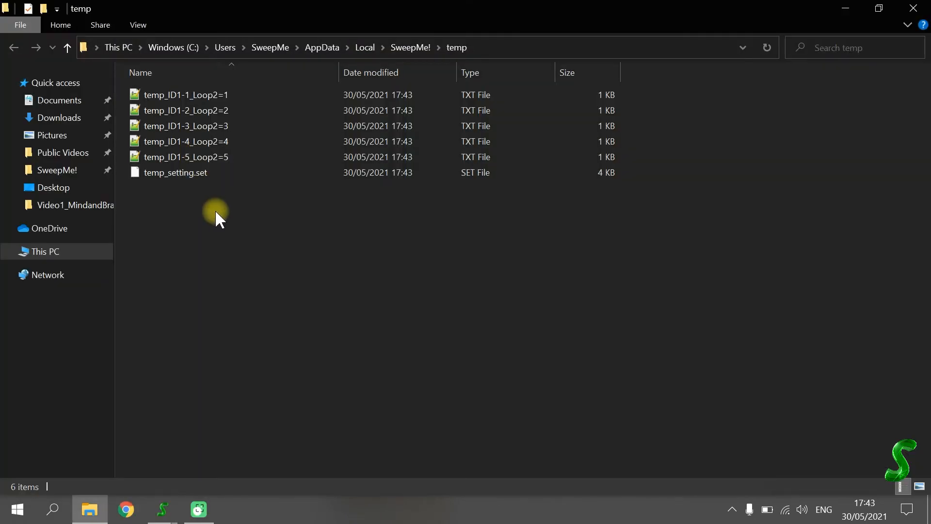
left_click(177, 130)
double_click(176, 132)
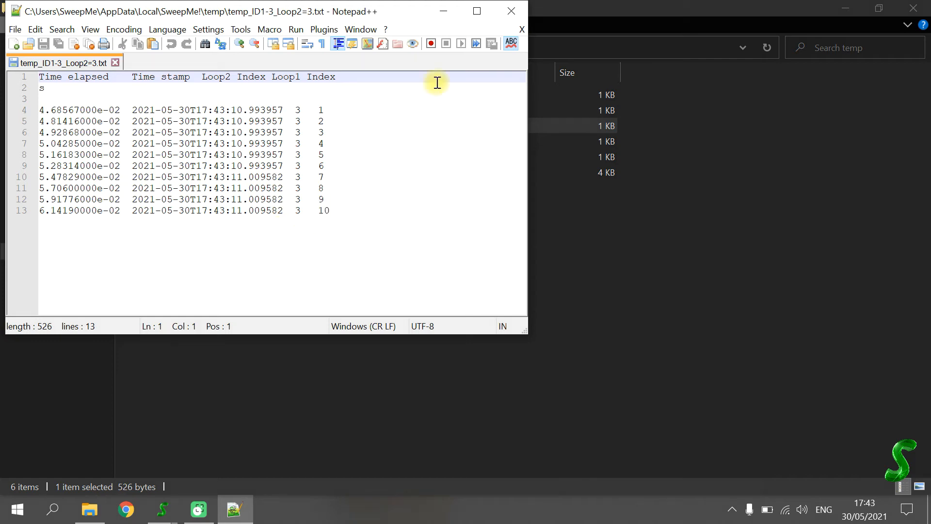
left_click(511, 10)
left_click(906, 15)
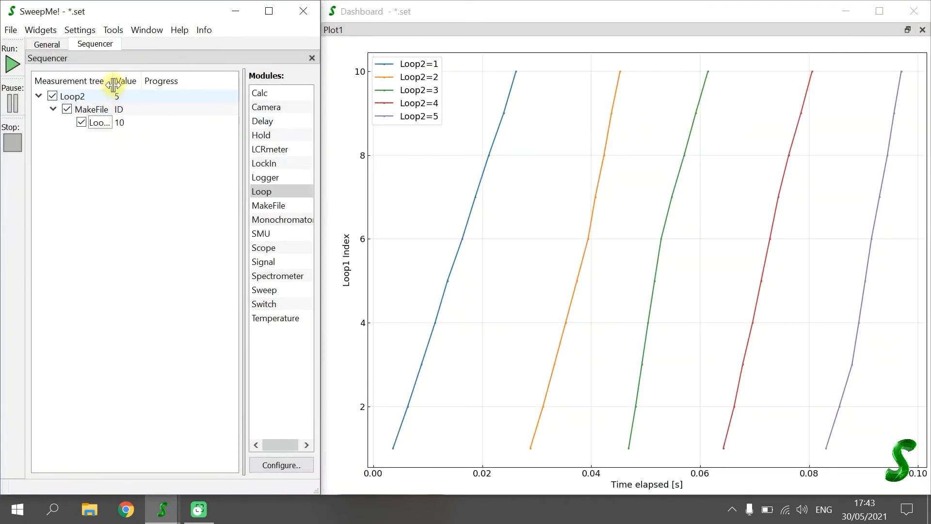
Save the measurement data to the folder tutorial_loops with the file name Loop_1.
left_click(47, 44)
left_click(101, 92)
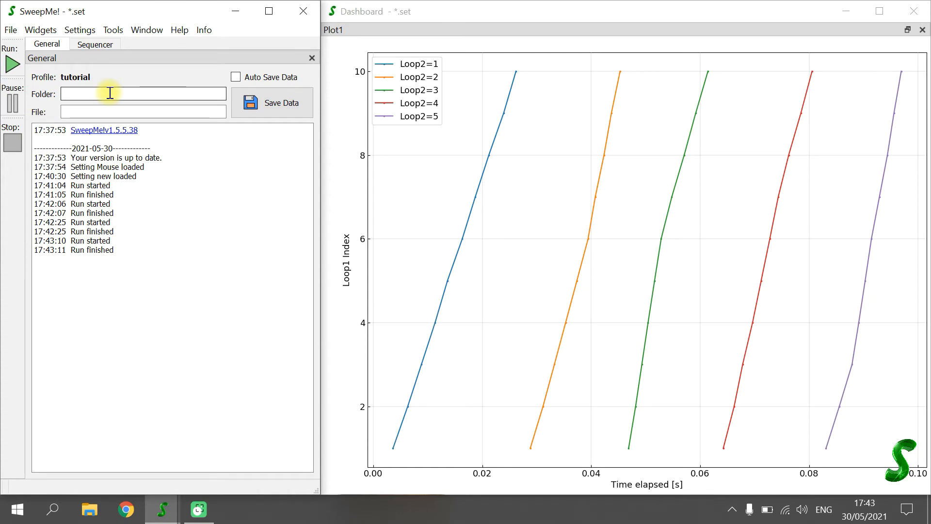
left_click(110, 92)
type("tutorial_loops")
left_click(107, 111)
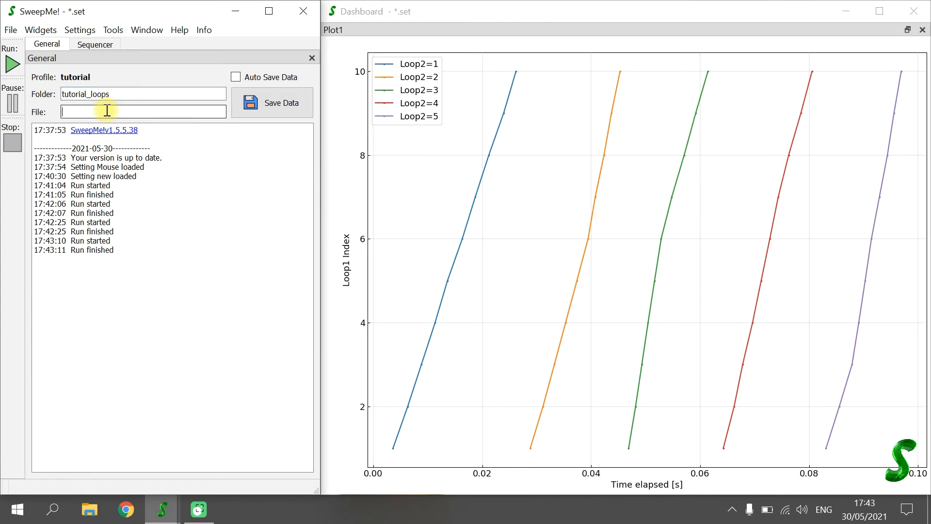
type("Loop")
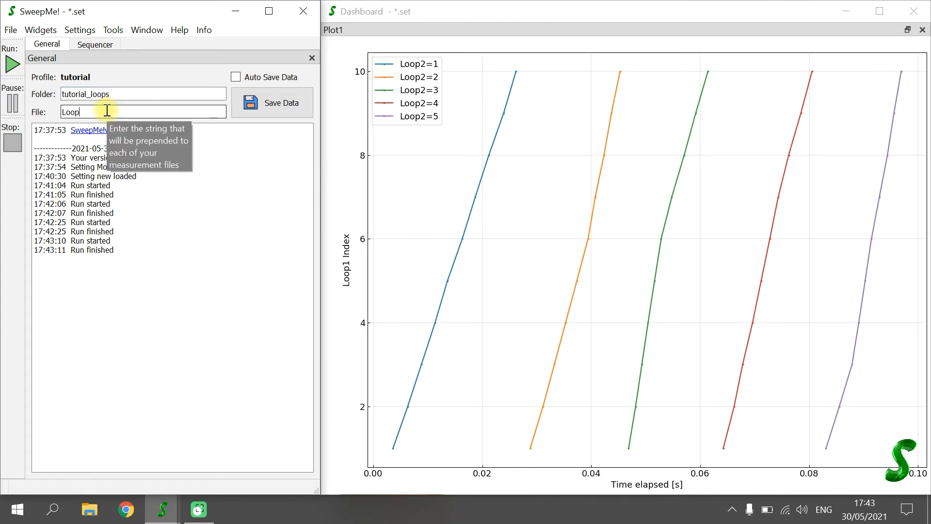
type("_1")
left_click(262, 112)
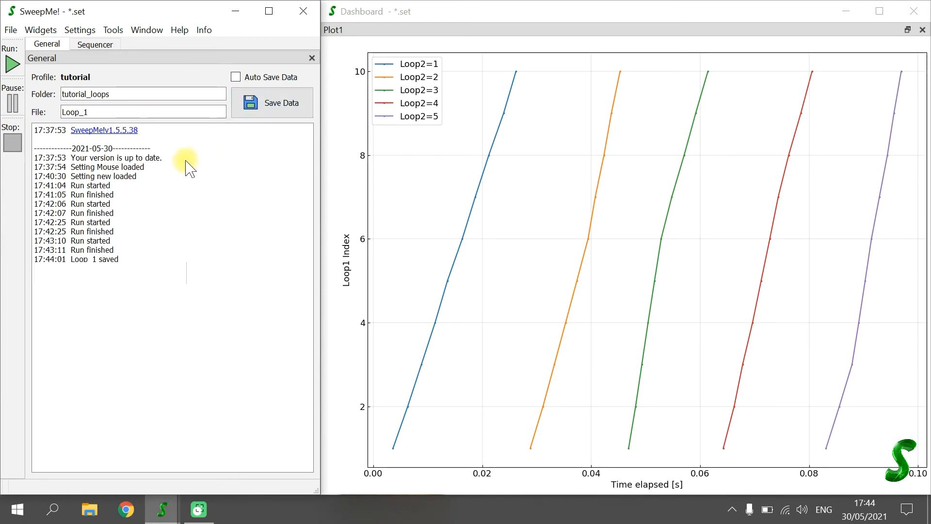
Open the tutorial_loops folder in the measurement data location, view the saved plot image Loop_1_Plot_Plot1, and close the image.
left_click(10, 29)
mouse_move(58, 46)
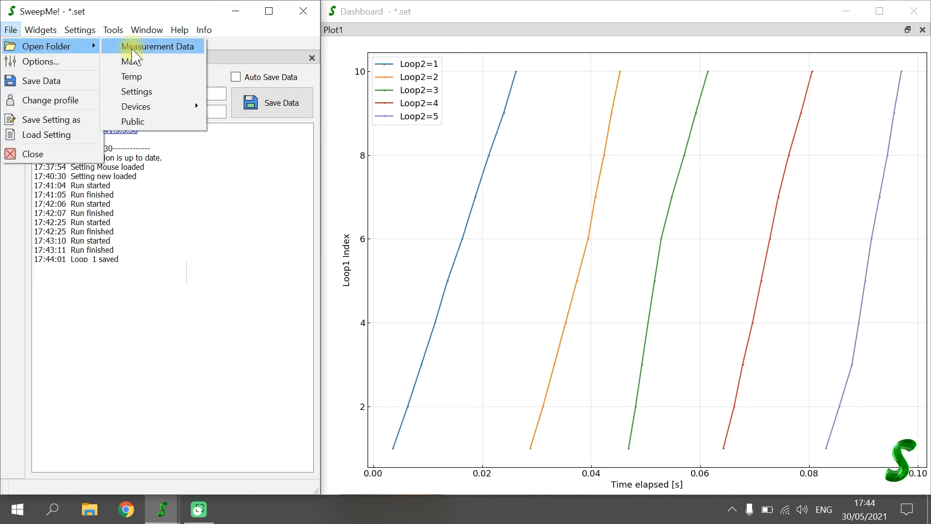
left_click(138, 47)
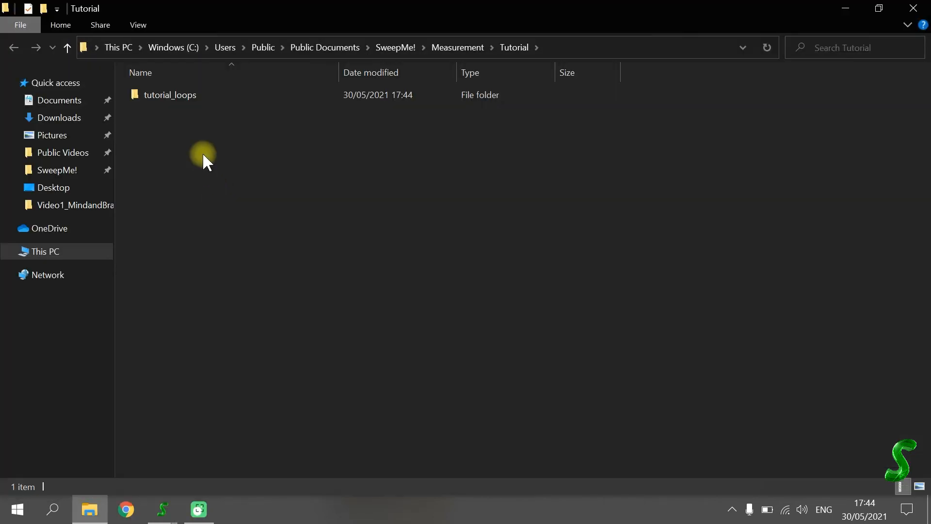
left_click(170, 96)
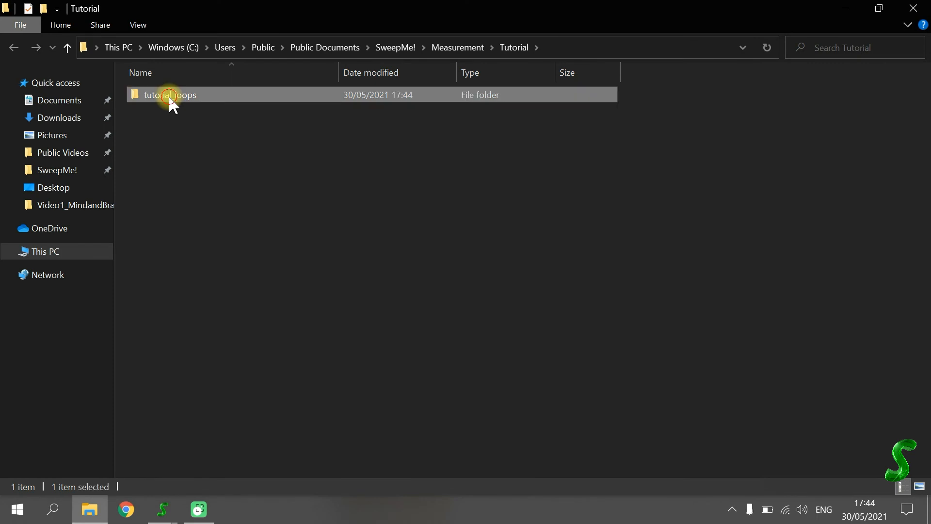
double_click(168, 95)
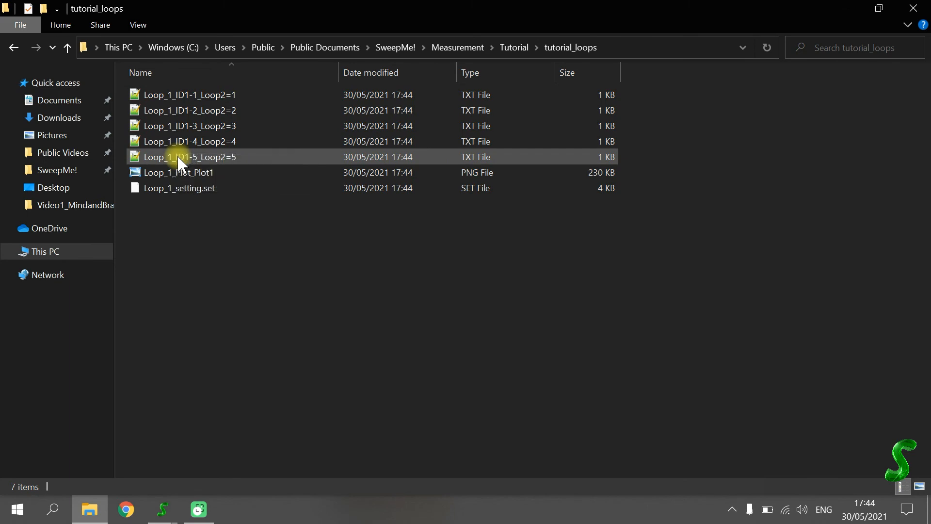
double_click(178, 174)
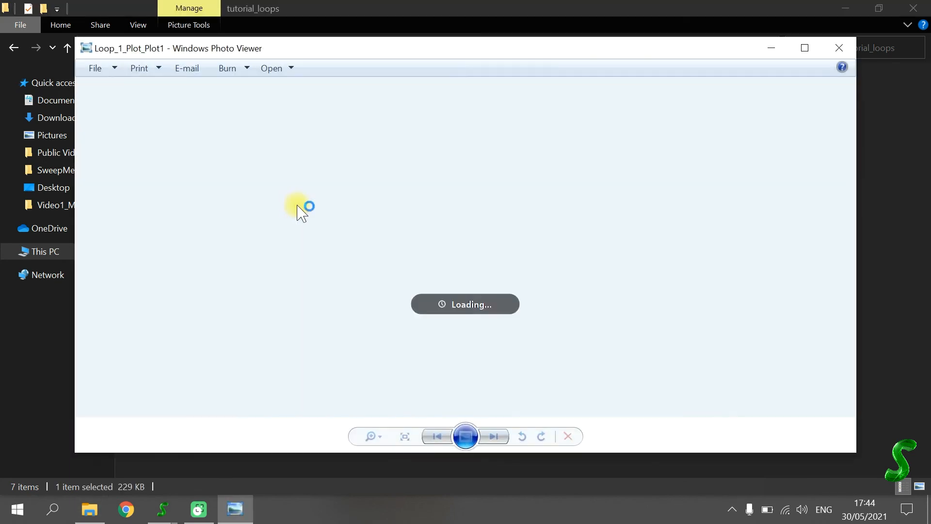
left_click(839, 48)
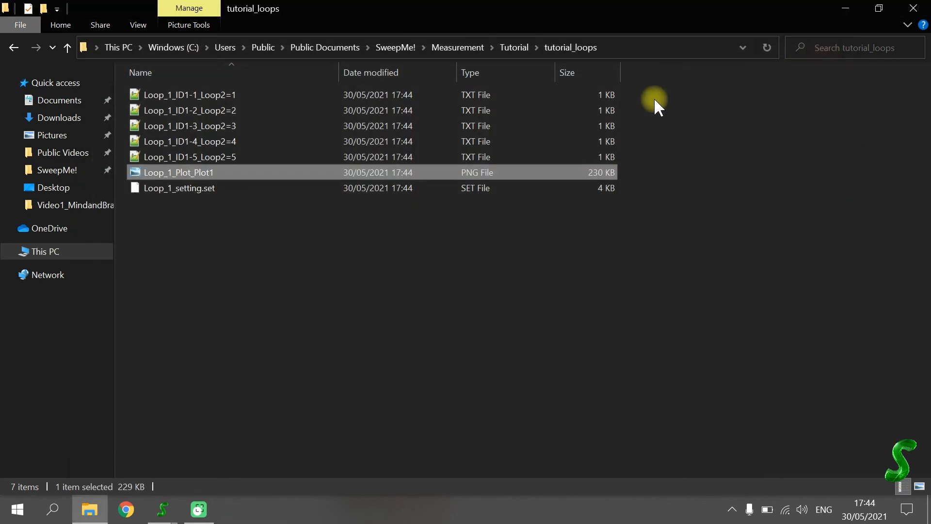
Examine the contents of Loop_1_setting.set in Notepad++ through to the end, and close the file and the folder.
left_click(196, 189)
right_click(194, 190)
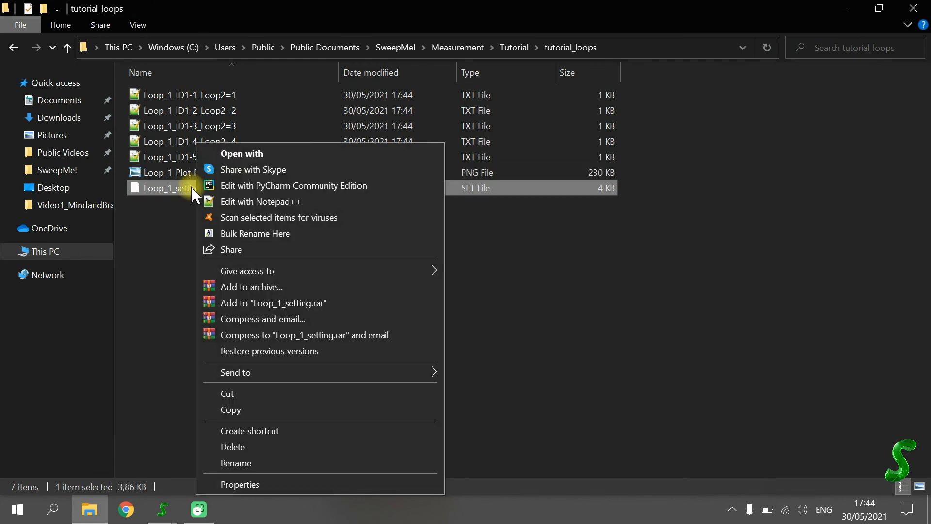
left_click(216, 199)
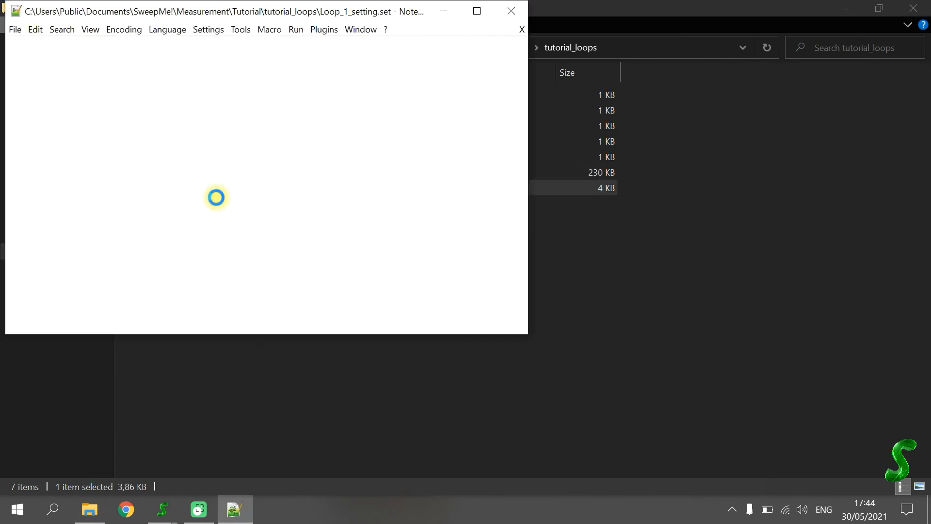
left_click_drag(519, 100, 507, 291)
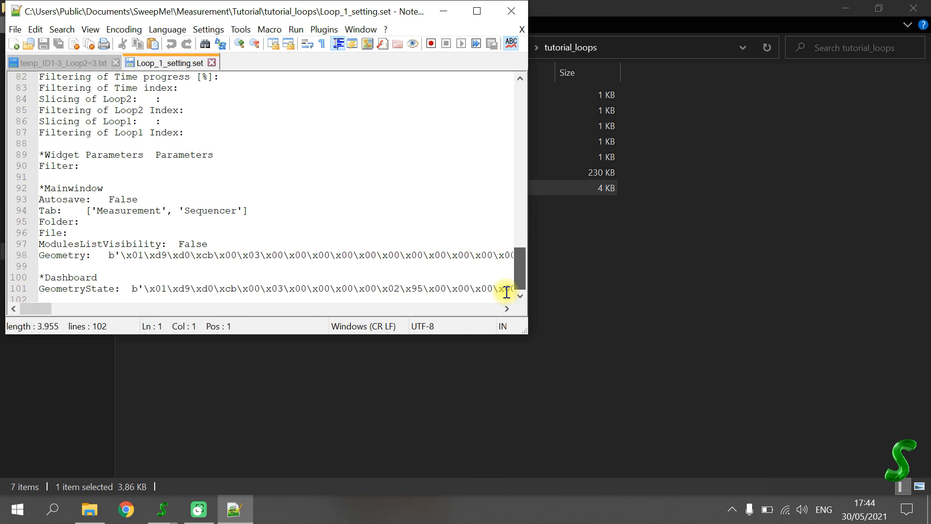
left_click(511, 11)
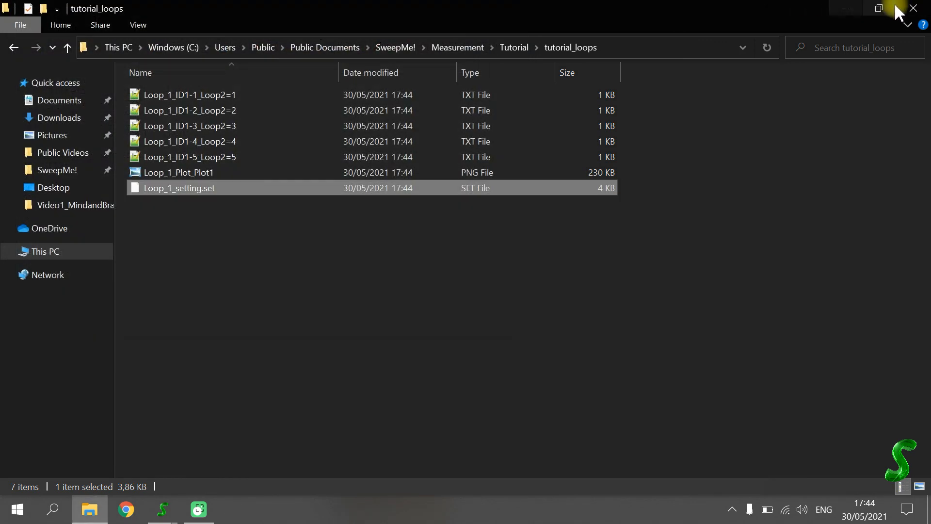
left_click(913, 8)
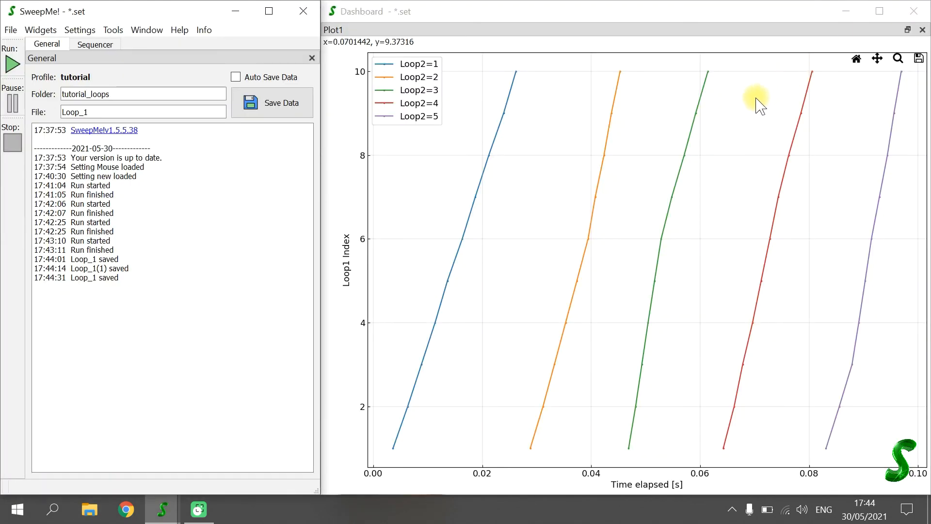